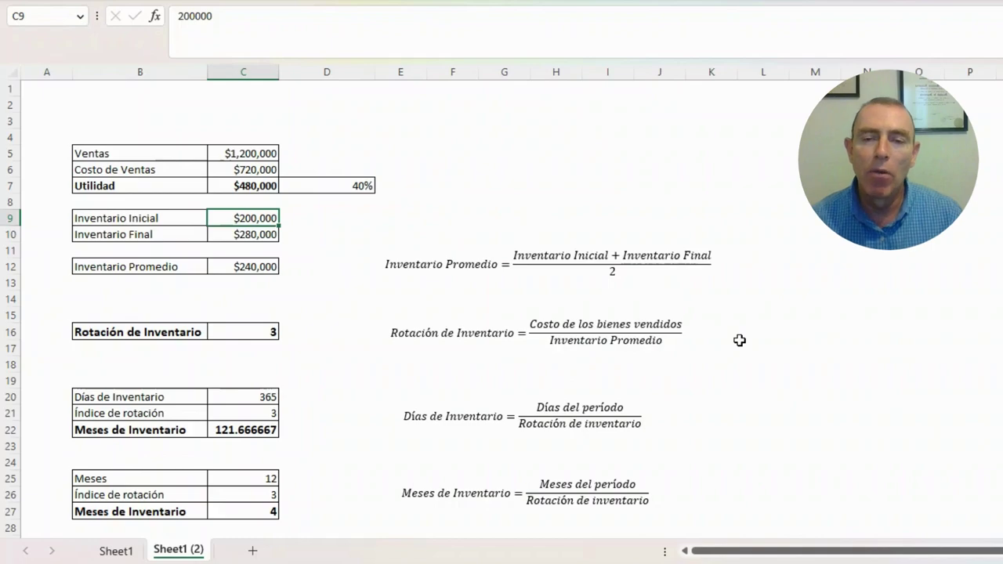
Step: Examine the inventory turnover formula in C16 and the days-of-inventory formula in C22 against the written equations
{"action": "scroll", "coordinate": [740, 340], "scroll_direction": "down", "scroll_amount": 1}
{"action": "scroll", "coordinate": [739, 341], "scroll_direction": "down", "scroll_amount": 2}
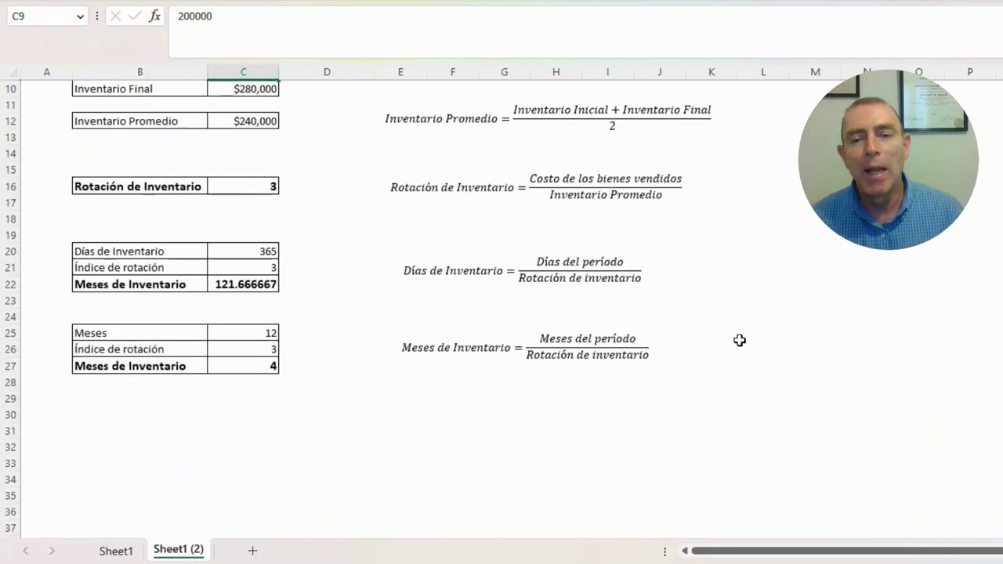
{"action": "scroll", "coordinate": [739, 340], "scroll_direction": "up", "scroll_amount": 3}
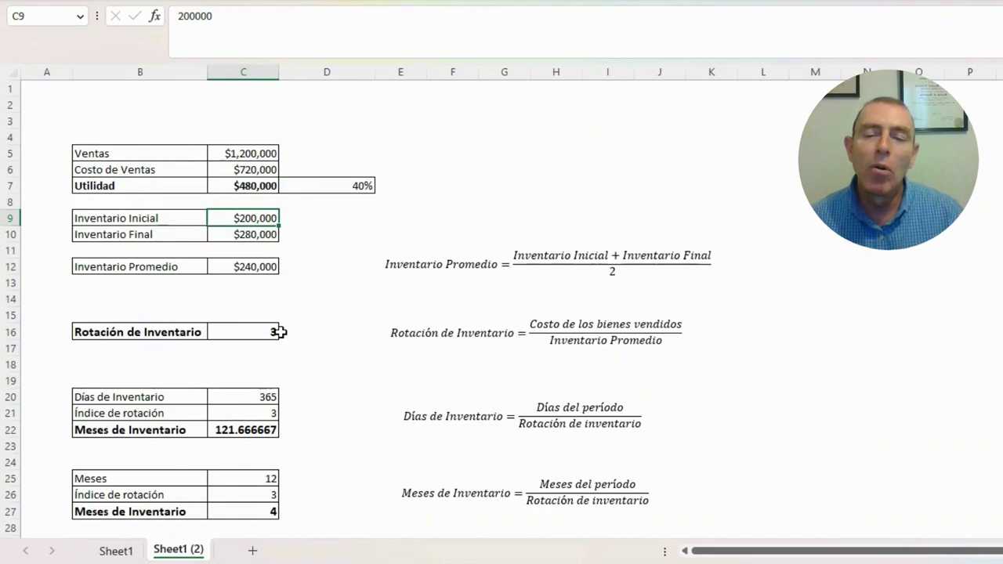
{"action": "scroll", "coordinate": [280, 332], "scroll_direction": "down", "scroll_amount": 1}
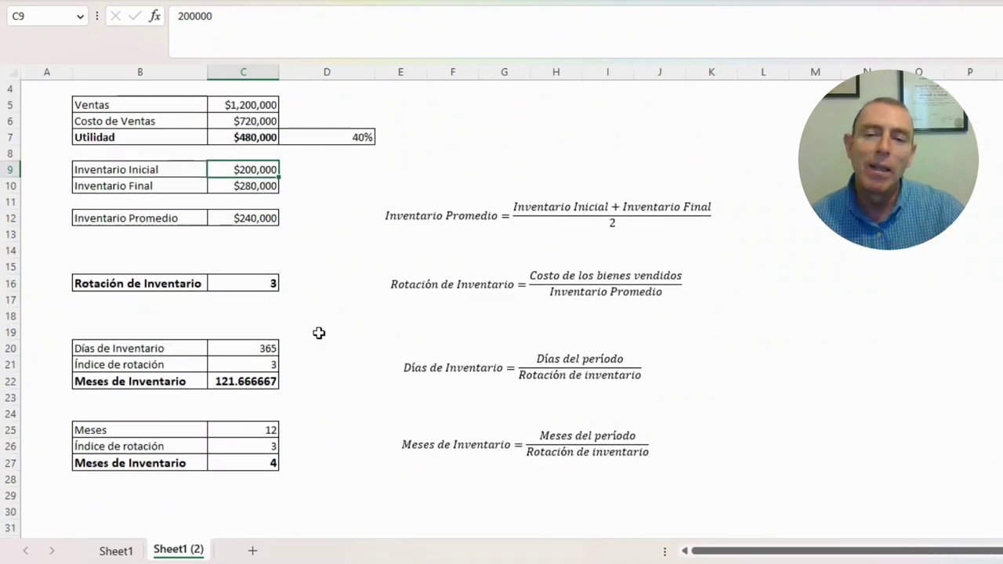
{"action": "scroll", "coordinate": [319, 334], "scroll_direction": "down", "scroll_amount": 2}
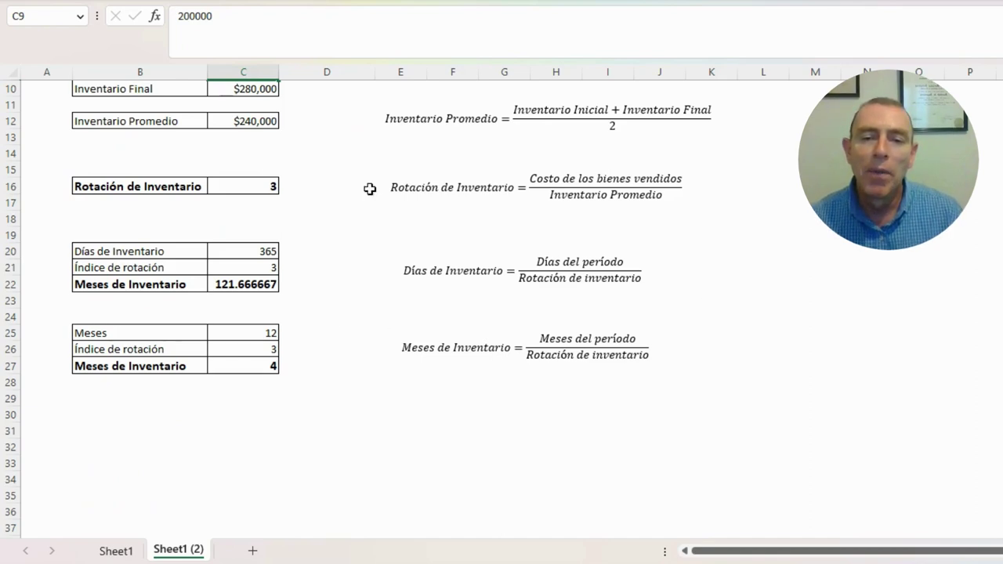
{"action": "left_click", "coordinate": [269, 188]}
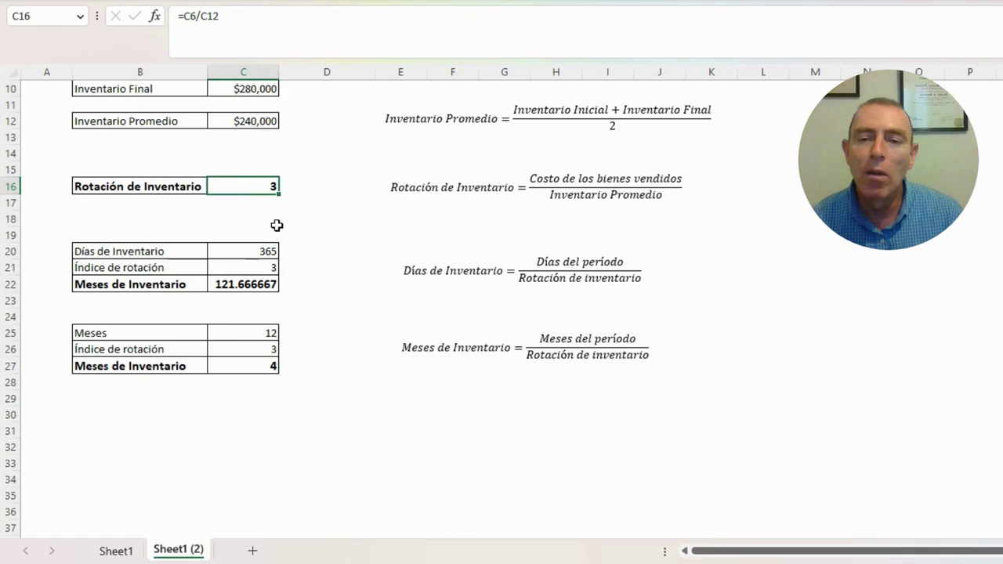
{"action": "scroll", "coordinate": [277, 225], "scroll_direction": "up", "scroll_amount": 2}
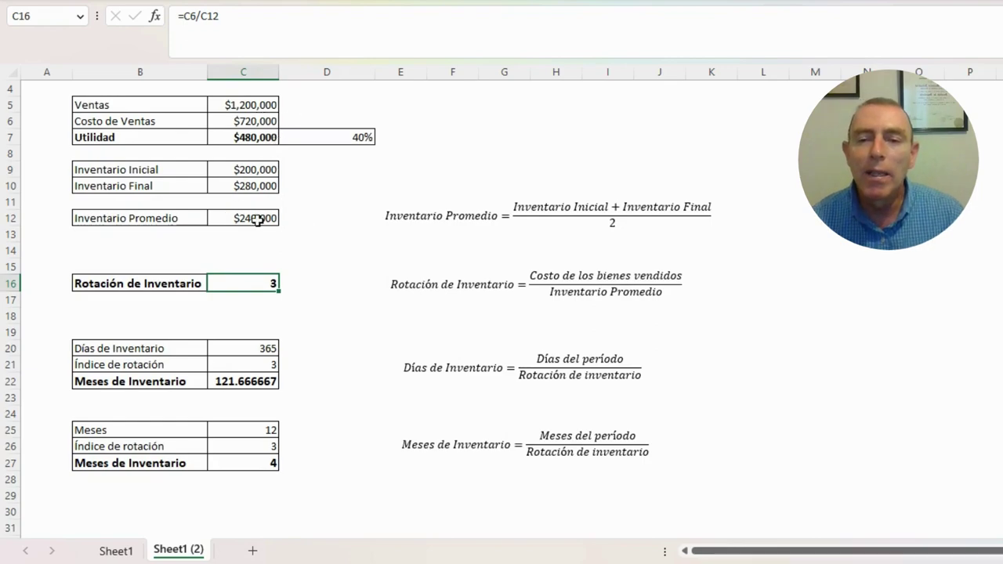
{"action": "scroll", "coordinate": [306, 253], "scroll_direction": "down", "scroll_amount": 2}
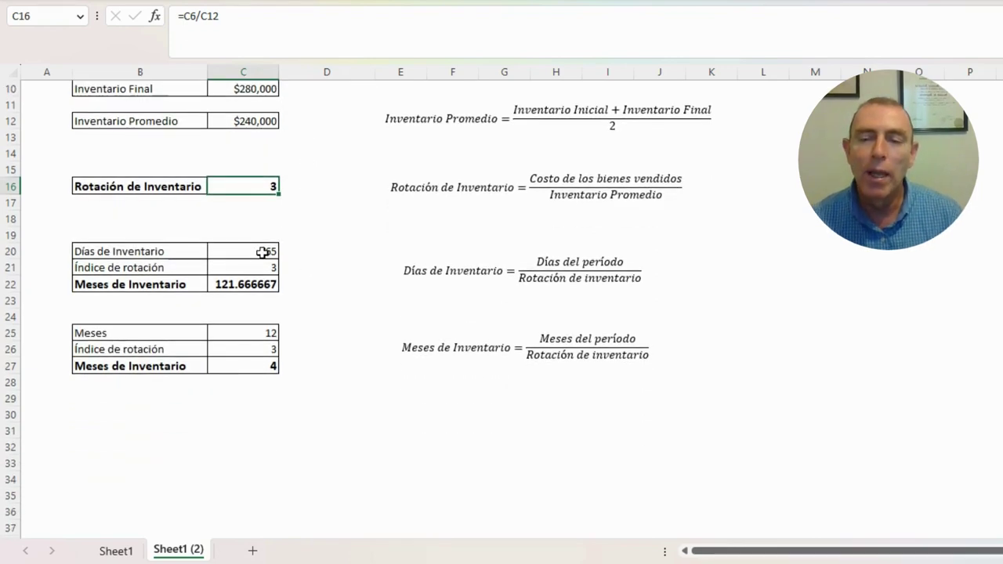
{"action": "left_click", "coordinate": [249, 286]}
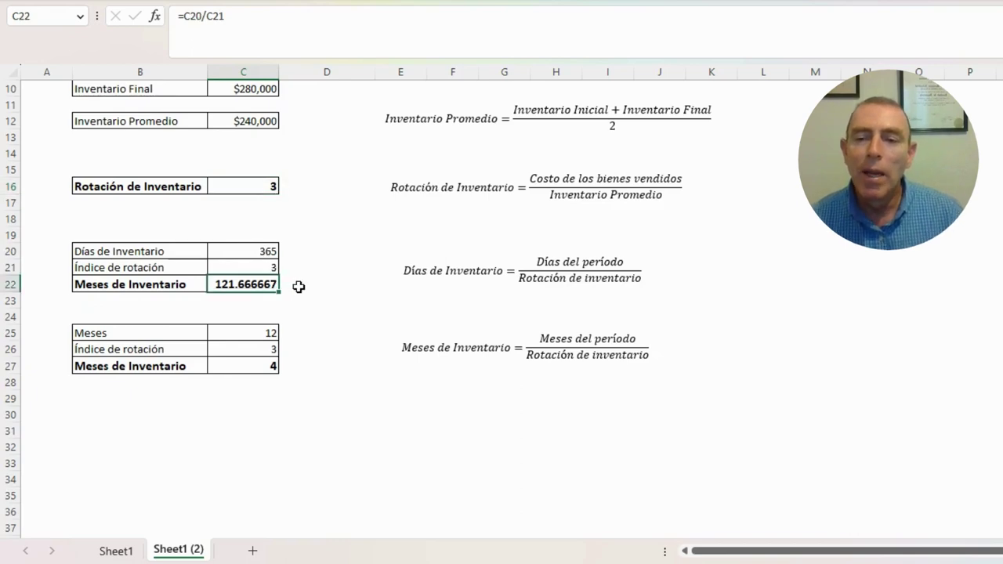
{"action": "key", "text": "F2"}
{"action": "key", "text": "ctrl+Return"}
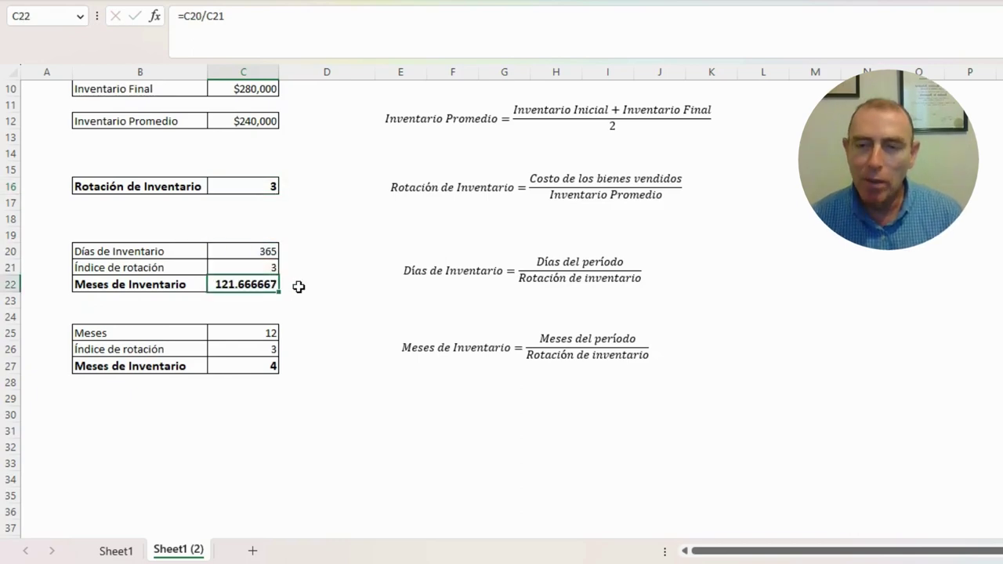
Step: Change the label in B22 to "Días de Inventario"
{"action": "left_click", "coordinate": [168, 287]}
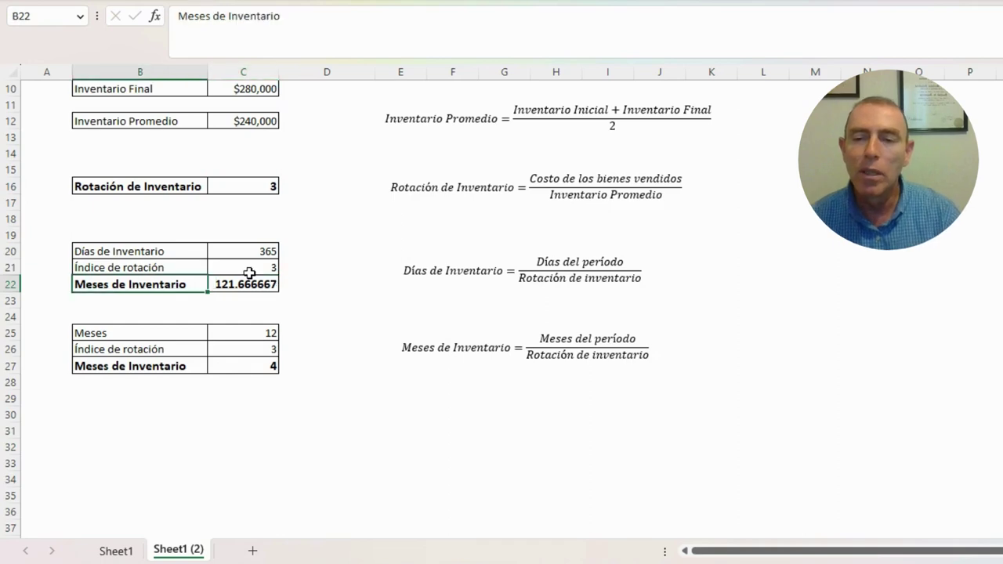
{"action": "key", "text": "F2"}
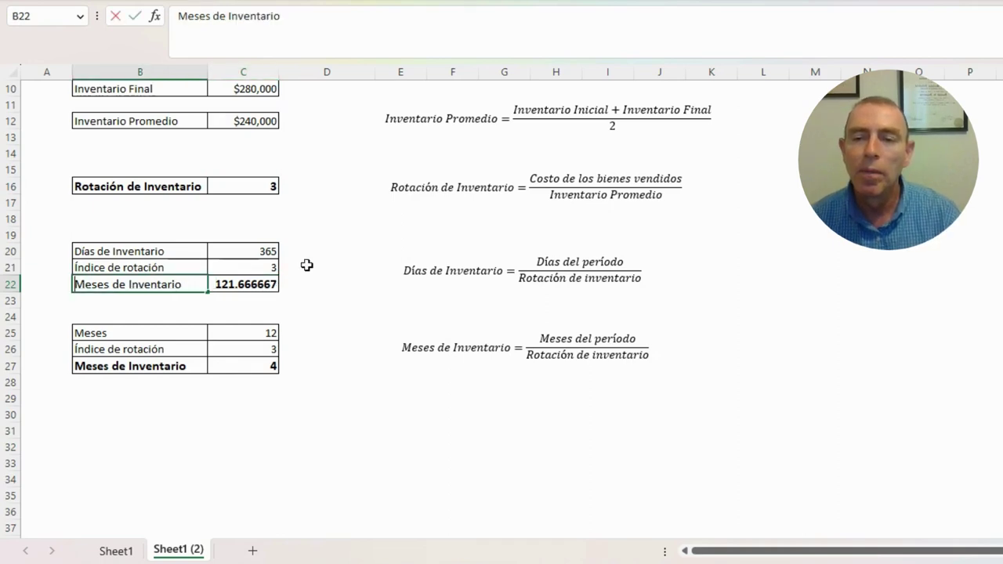
{"action": "key", "text": "ctrl+shift+Right"}
{"action": "type", "text": "dD"}
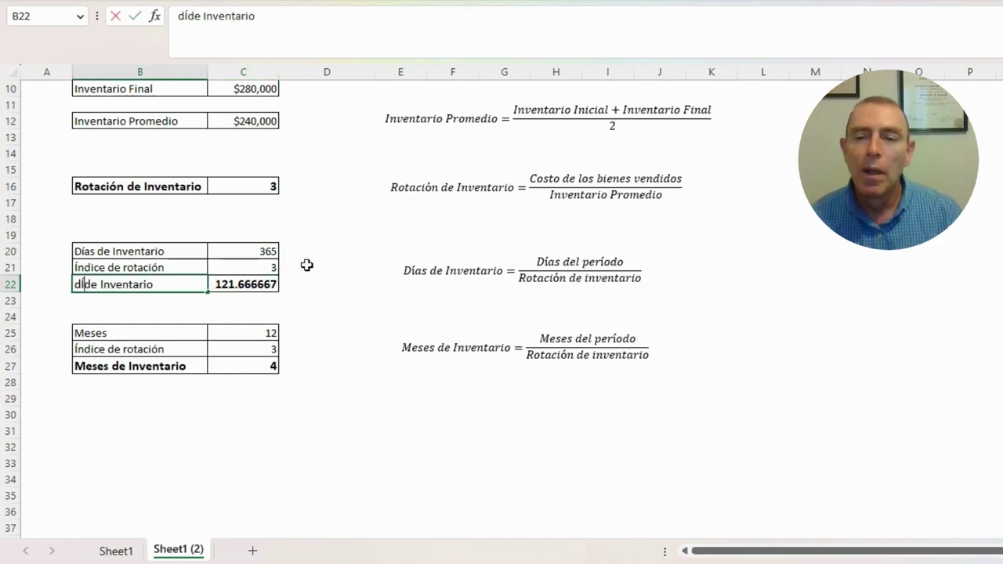
{"action": "key", "text": "BackSpace"}
{"action": "key", "text": "BackSpace"}
{"action": "type", "text": "Días"}
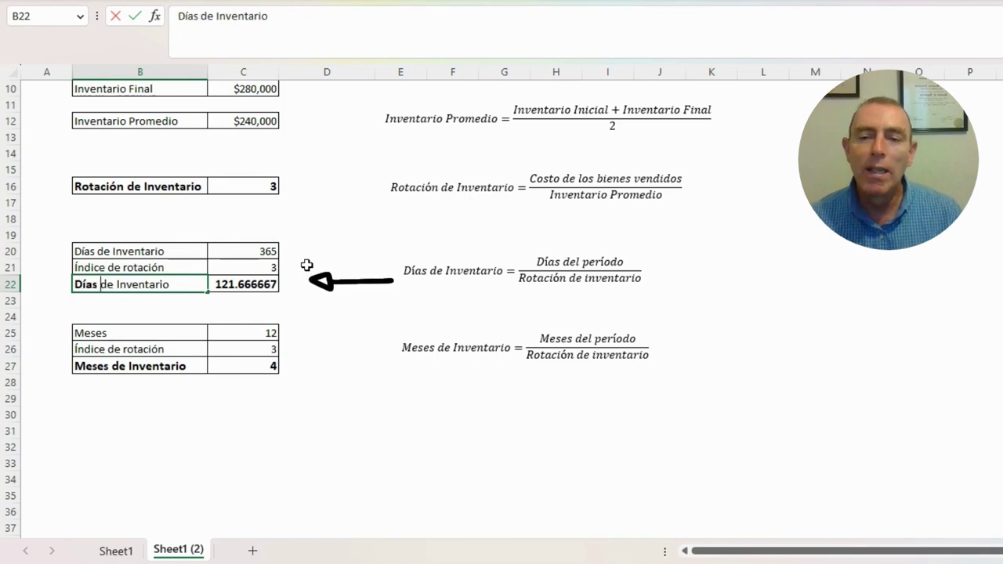
{"action": "key", "text": "Escape"}
{"action": "key", "text": "ctrl+Return"}
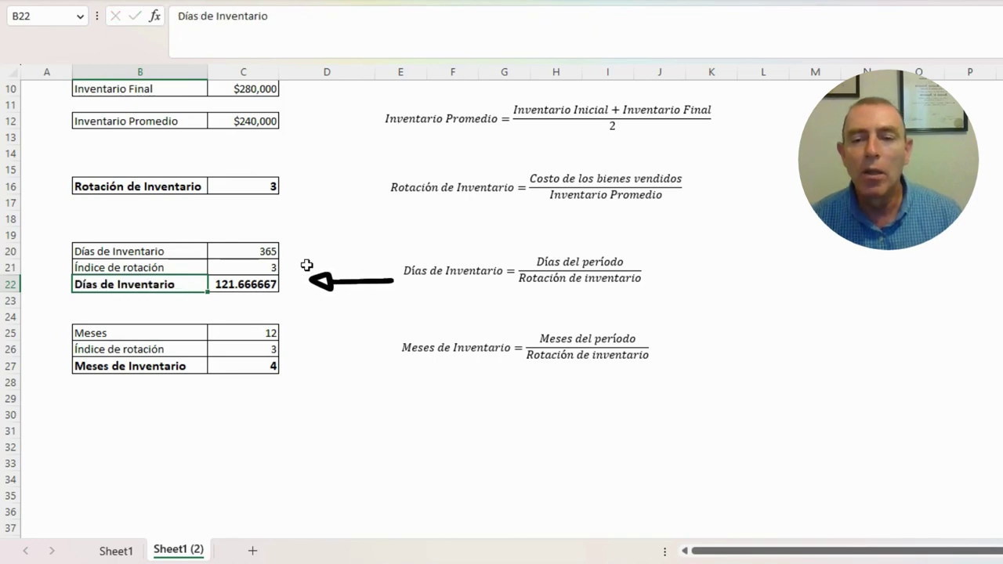
Step: Inspect the Meses de Inventario formula in C27 and the cells it references
{"action": "key", "text": "Right"}
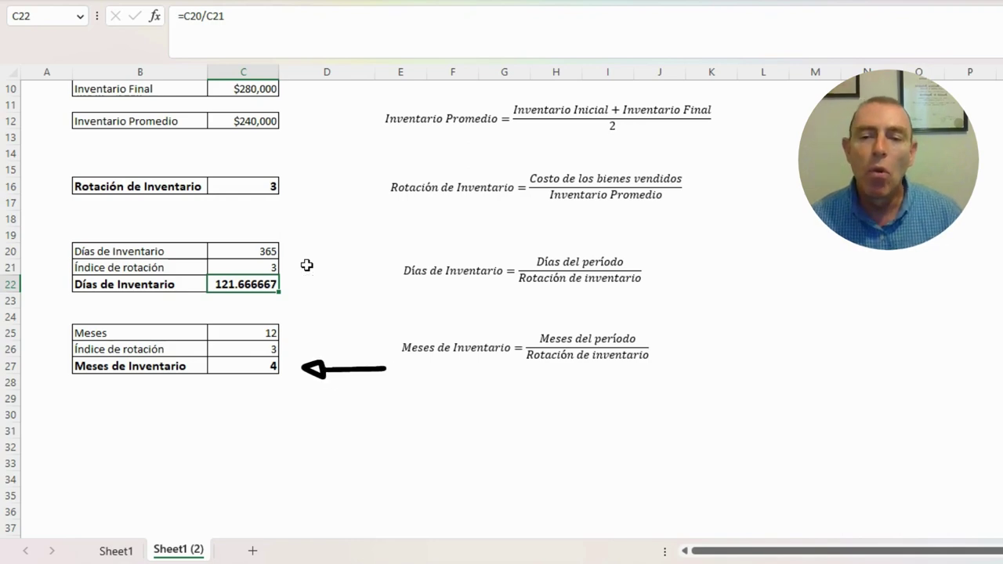
{"action": "left_click", "coordinate": [258, 366]}
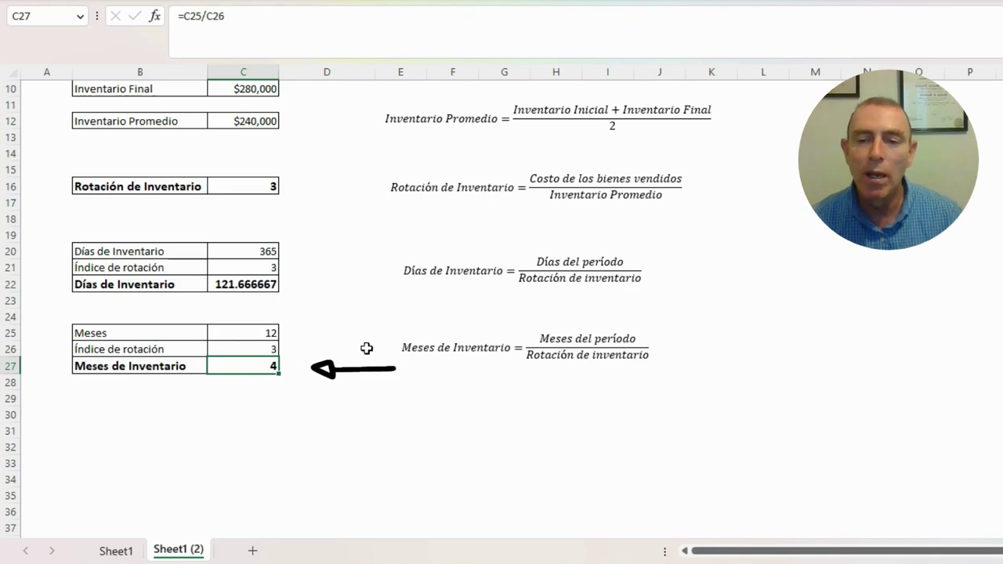
{"action": "double_click", "coordinate": [279, 368]}
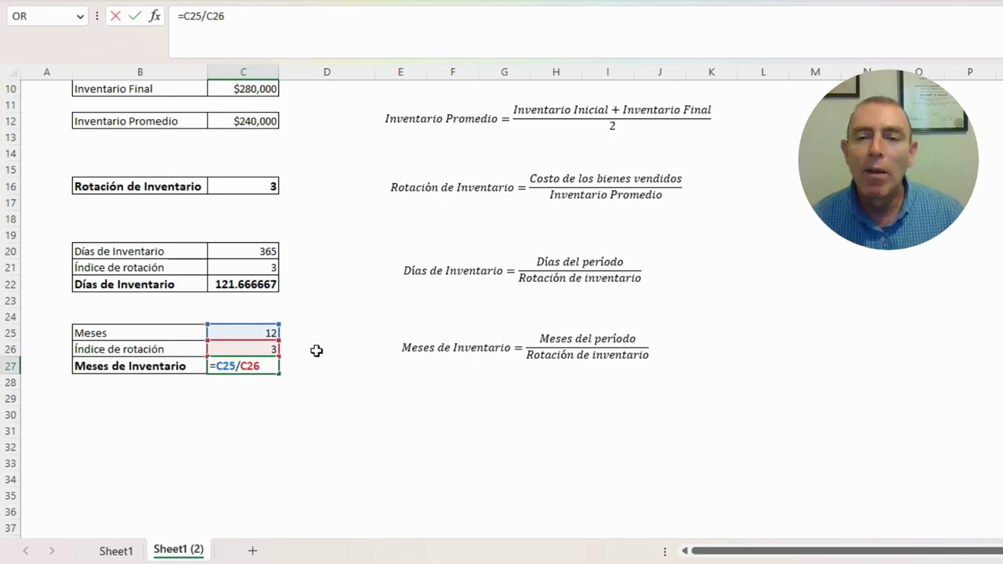
{"action": "key", "text": "Escape"}
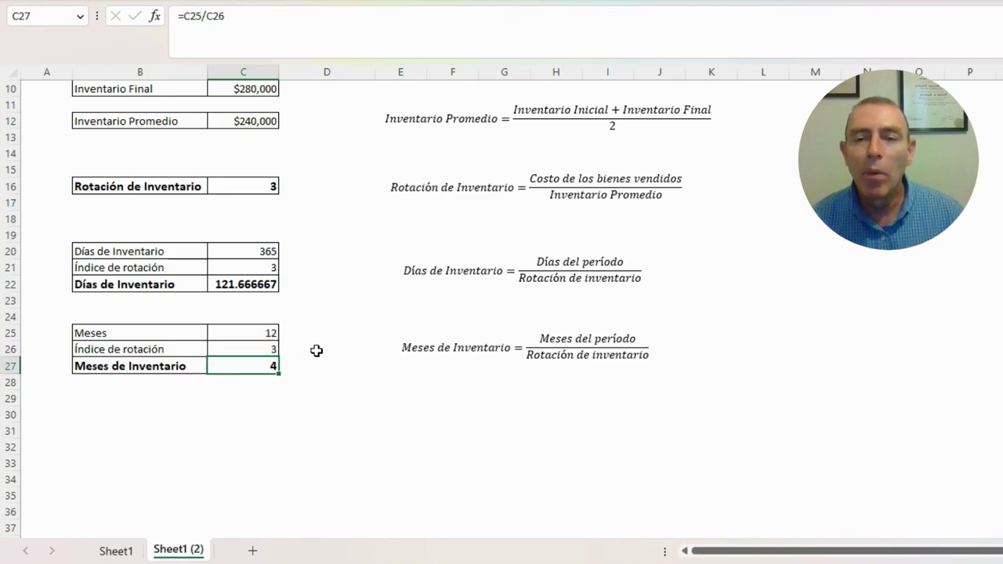
Step: Set the Ventas amount in C5 to 2000000
{"action": "scroll", "coordinate": [317, 351], "scroll_direction": "up", "scroll_amount": 3}
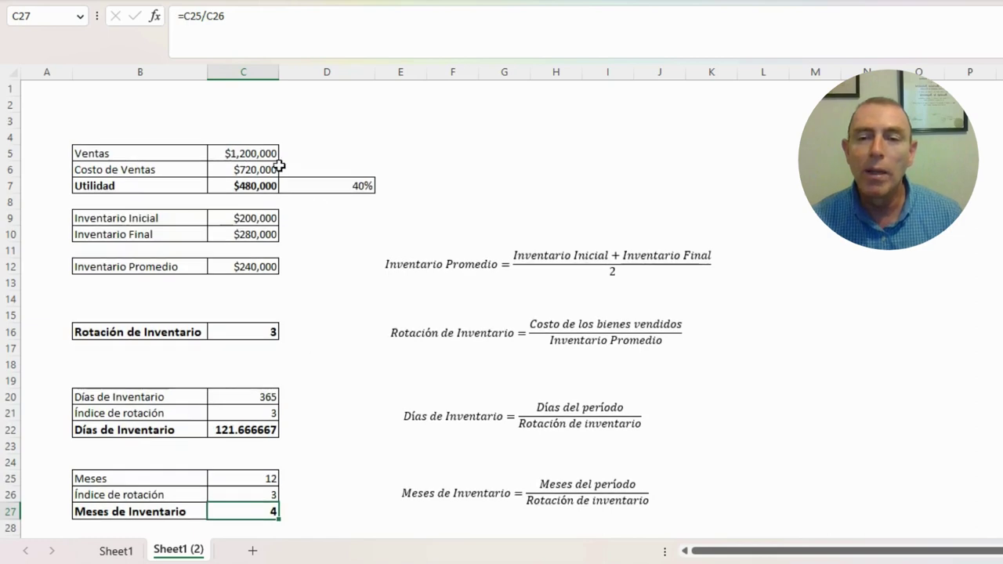
{"action": "left_click", "coordinate": [240, 160]}
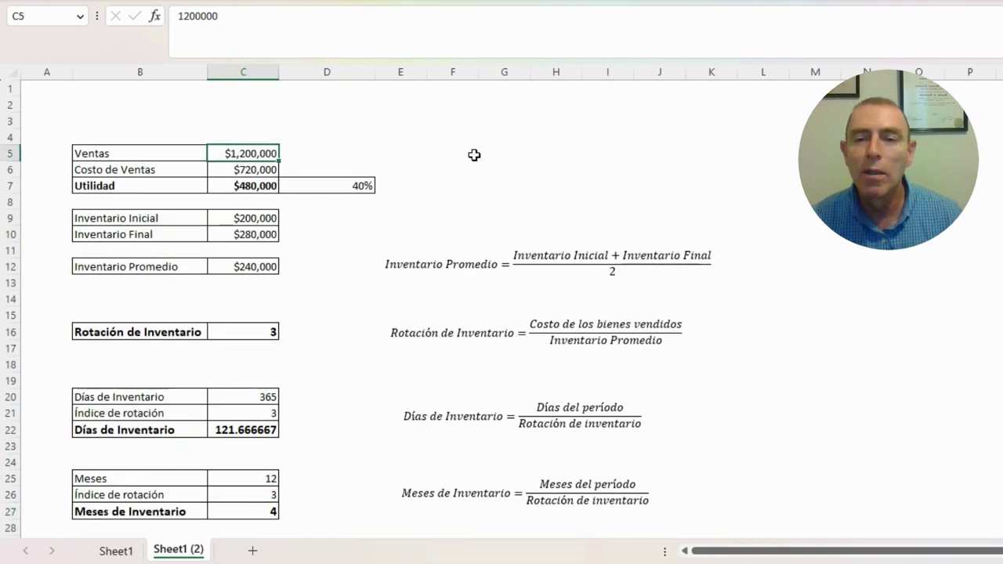
{"action": "type", "text": "200"}
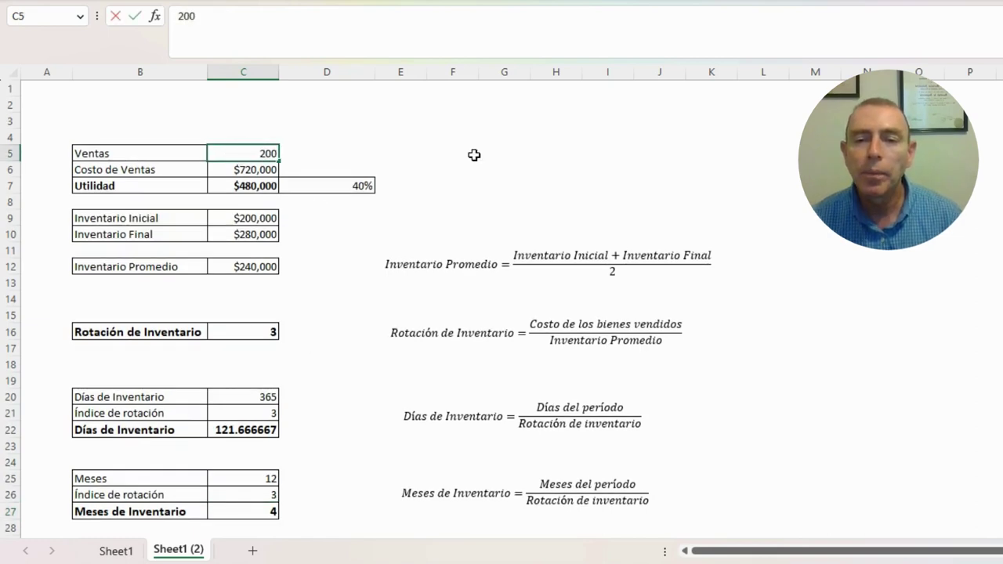
{"action": "type", "text": "000"}
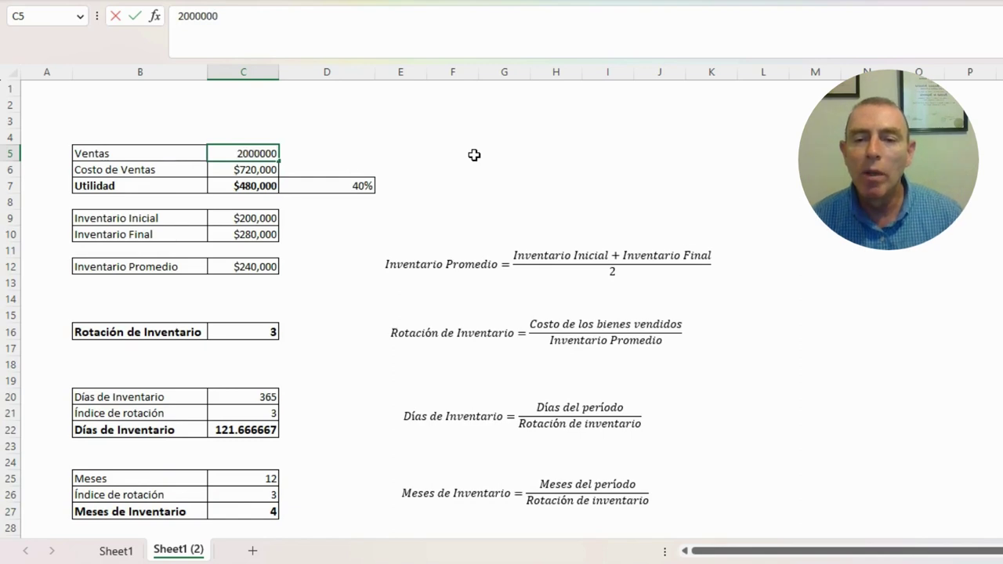
{"action": "key", "text": "Escape"}
{"action": "key", "text": "Return"}
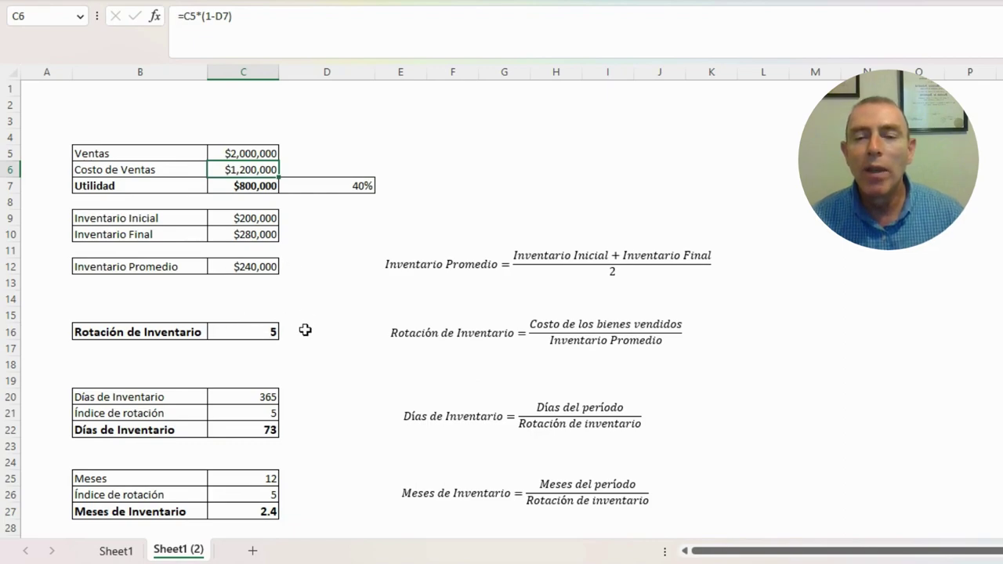
Step: Check the recalculated days of inventory in C22 and months of inventory in C27
{"action": "scroll", "coordinate": [329, 330], "scroll_direction": "down", "scroll_amount": 3}
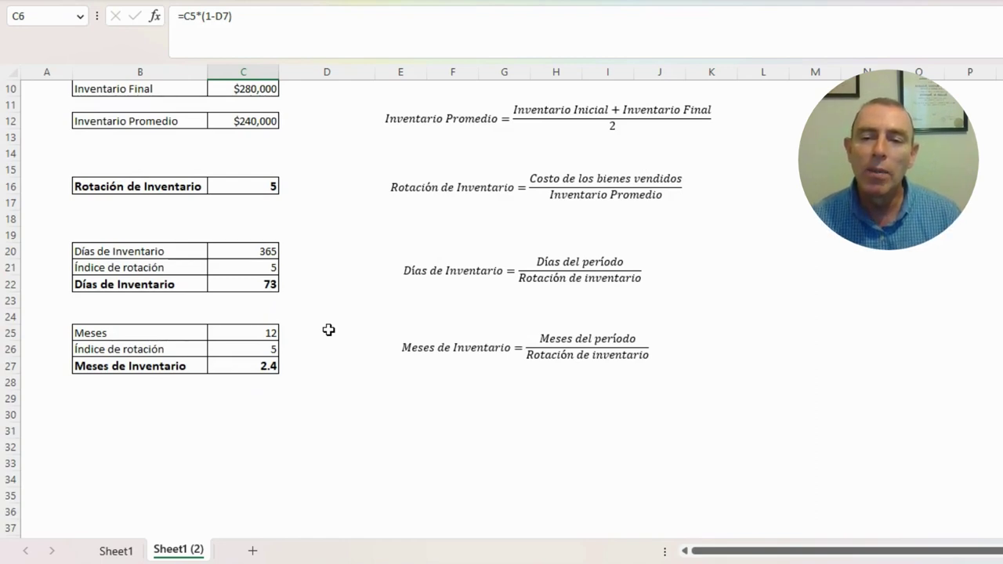
{"action": "left_click", "coordinate": [252, 285]}
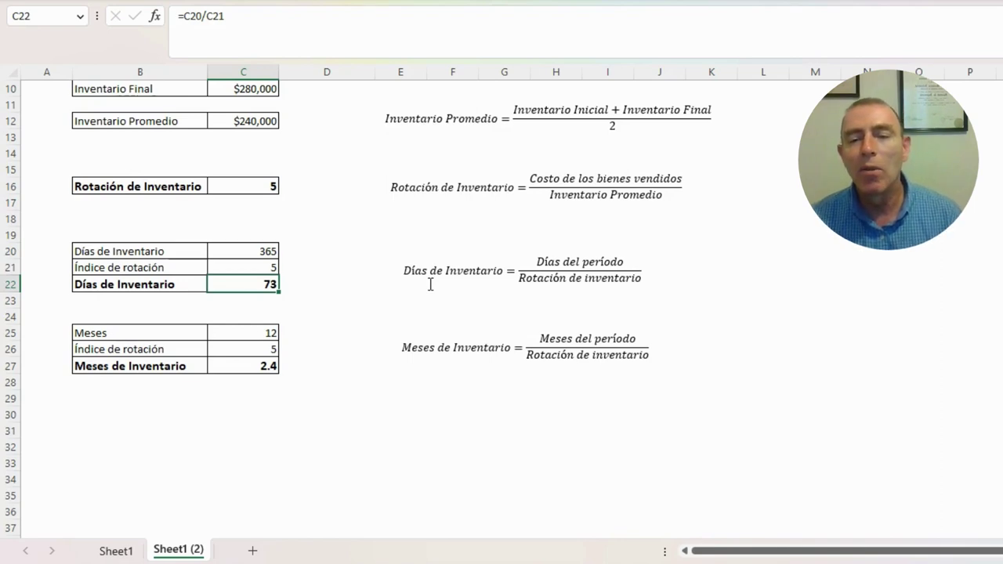
{"action": "left_click", "coordinate": [270, 365]}
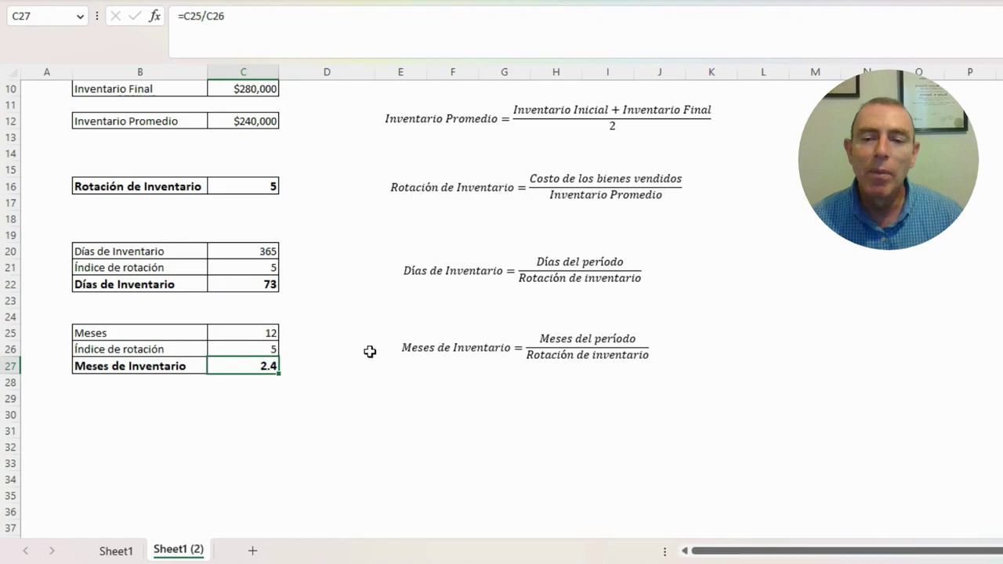
Step: Set Inventario Inicial in C9 to 50000 and Inventario Final in C10 to 60000
{"action": "scroll", "coordinate": [360, 351], "scroll_direction": "up", "scroll_amount": 2}
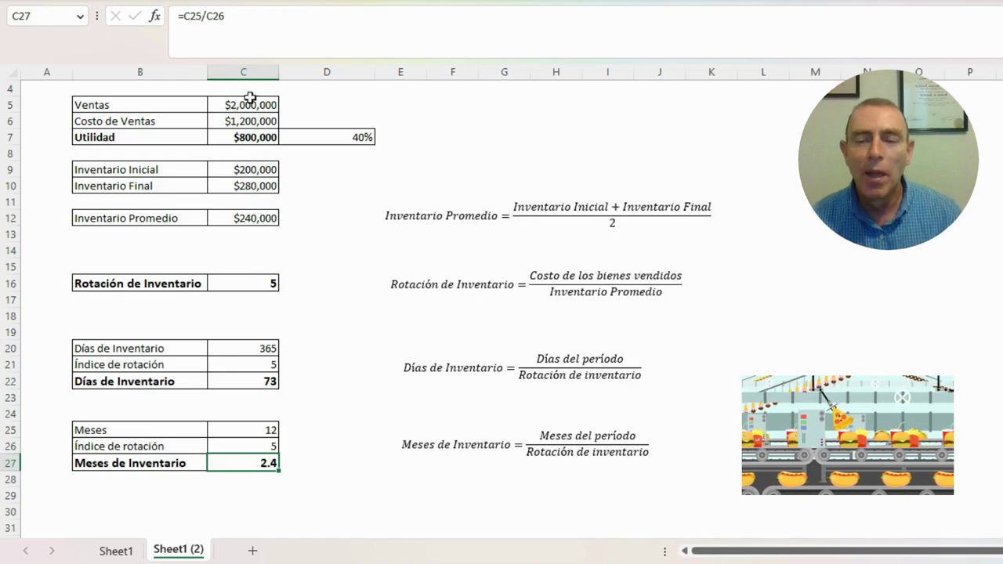
{"action": "left_click", "coordinate": [249, 168]}
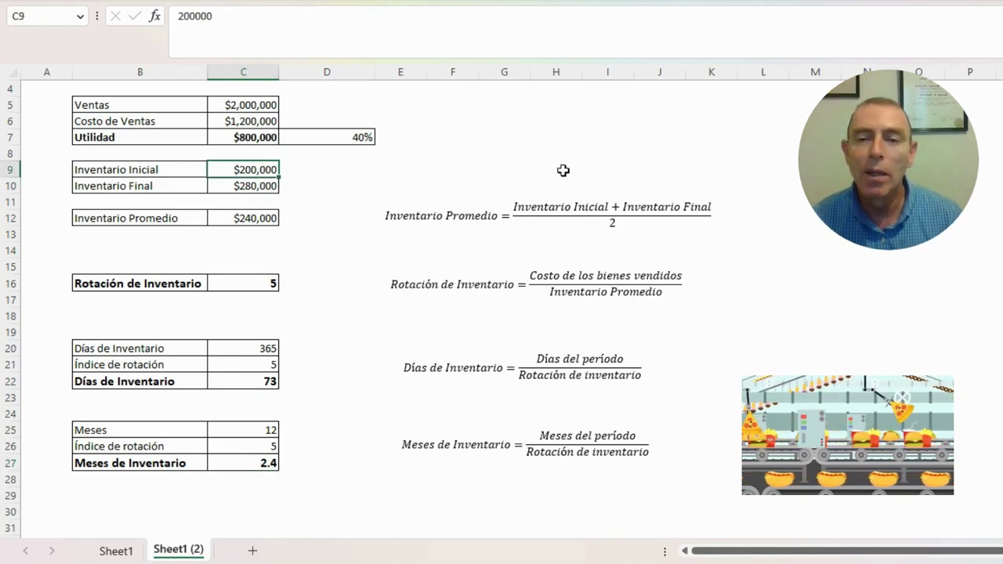
{"action": "type", "text": "50"}
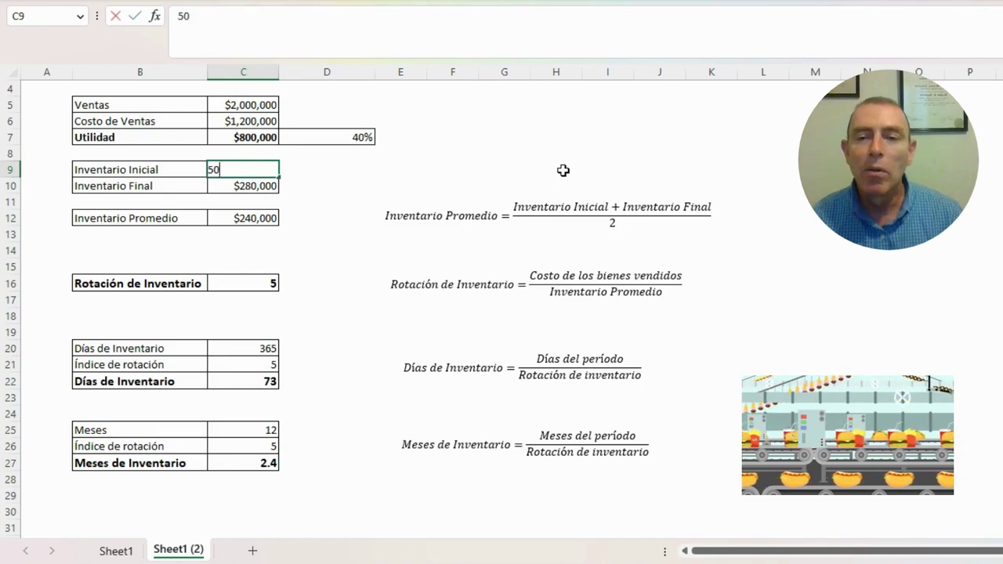
{"action": "type", "text": "000"}
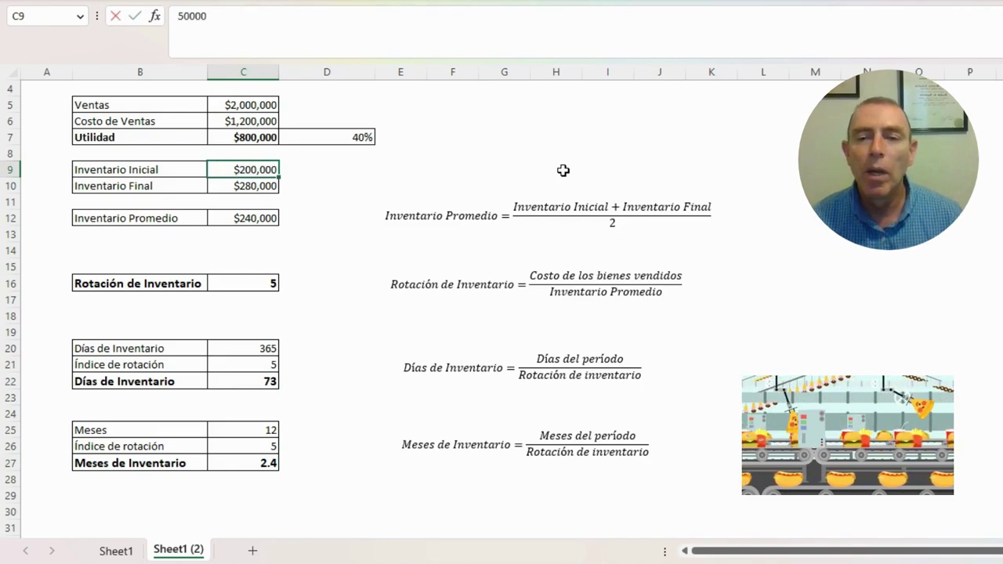
{"action": "key", "text": "Return"}
{"action": "type", "text": "60"}
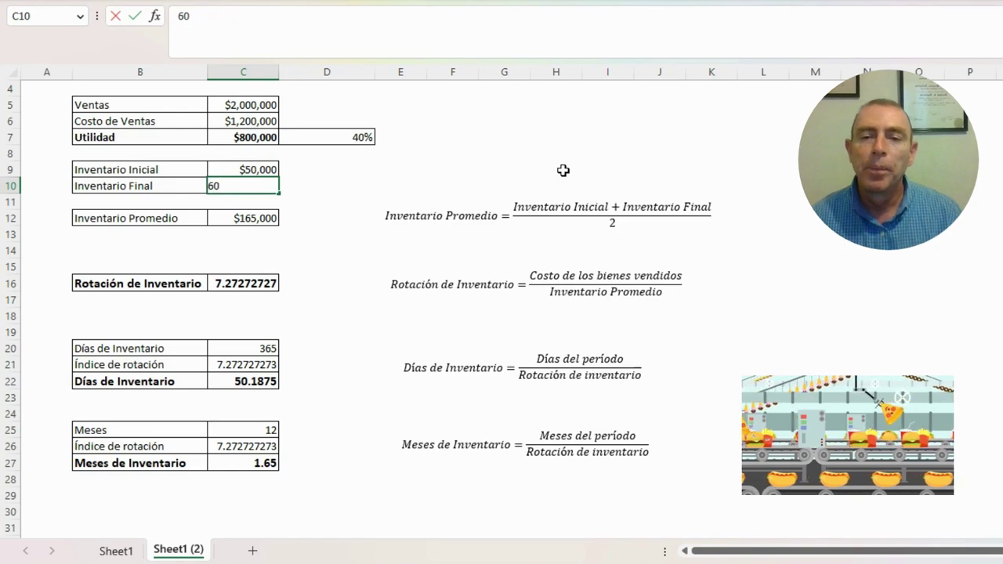
{"action": "key", "text": "Return"}
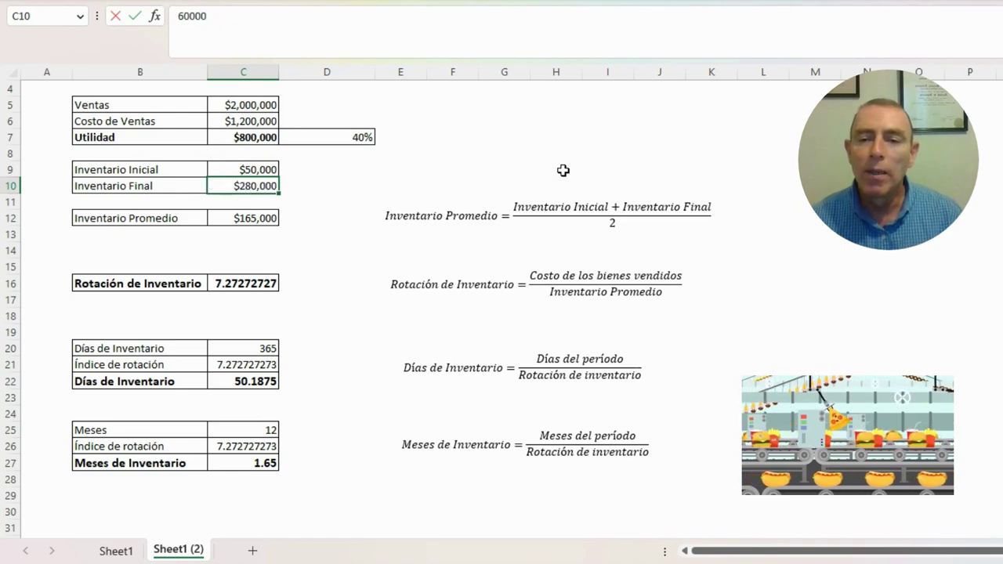
{"action": "key", "text": "Return"}
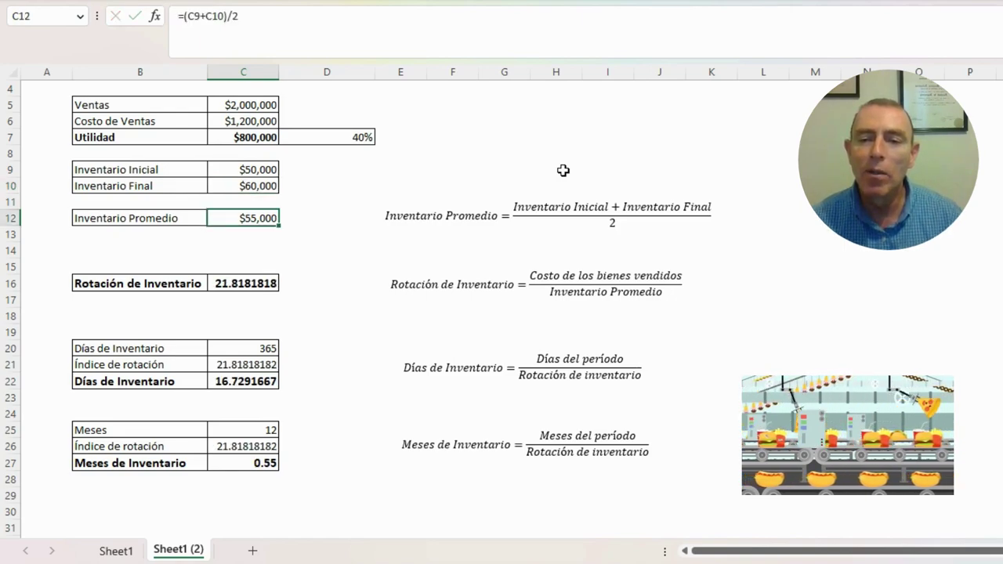
Step: Review the recalculated inventory turnover in C16 and days of inventory in C22
{"action": "key", "text": "Down"}
{"action": "key", "text": "Down"}
{"action": "key", "text": "Down"}
{"action": "key", "text": "Down"}
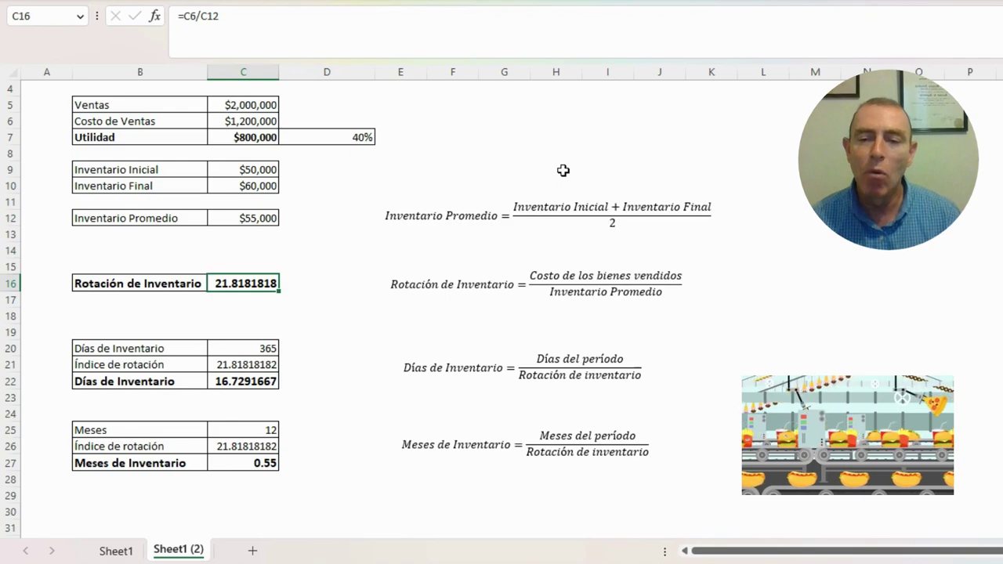
{"action": "key", "text": "Down"}
{"action": "key", "text": "Down"}
{"action": "key", "text": "Down"}
{"action": "key", "text": "Down"}
{"action": "key", "text": "Down"}
{"action": "key", "text": "Down"}
{"action": "key", "text": "Down"}
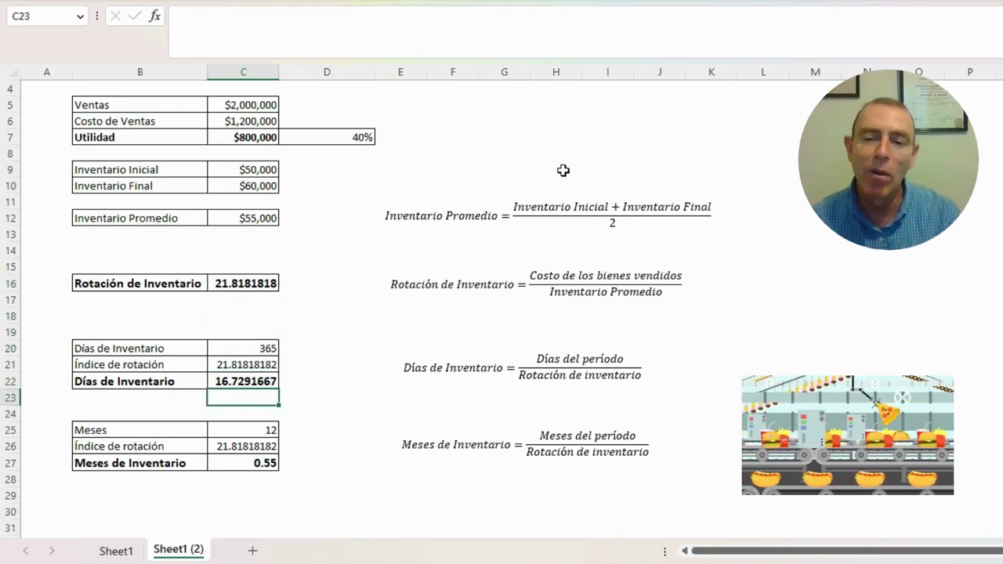
{"action": "key", "text": "Up"}
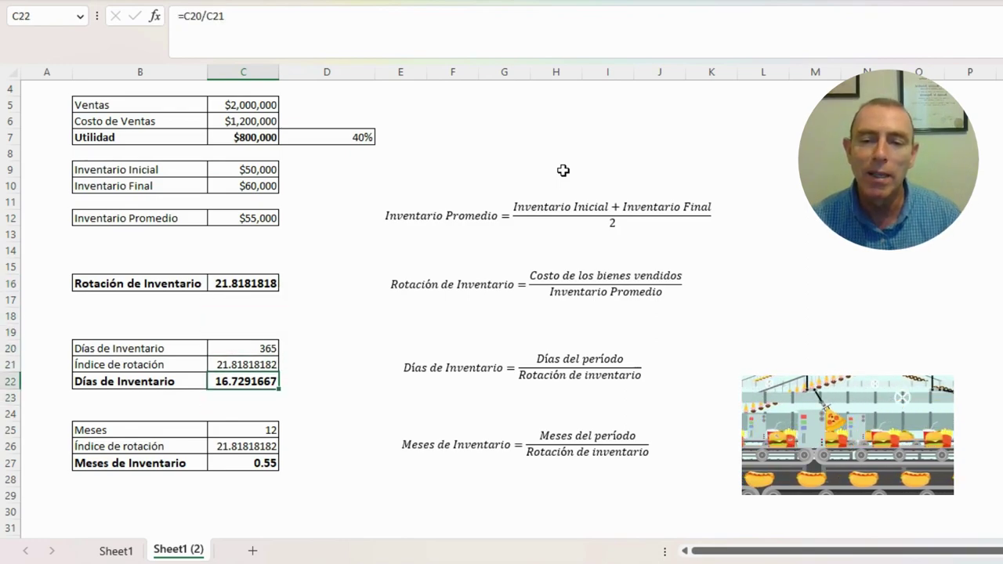